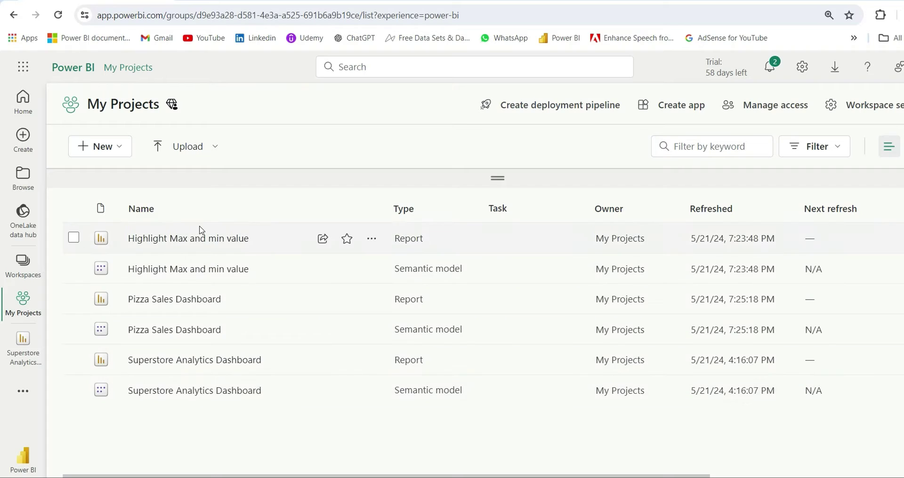
Sort the My Projects workspace list by Name in ascending order.
click(237, 209)
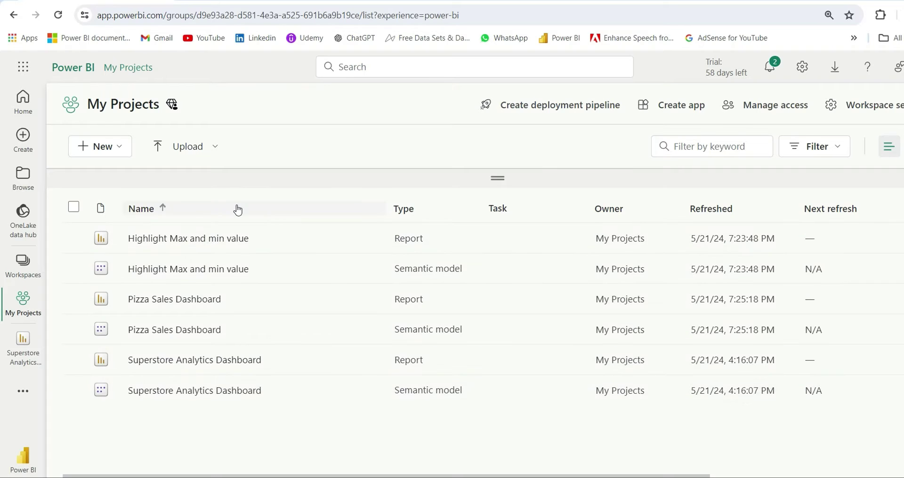
Open Superstore Analytics Dashboard, try File > Embed report > Publish to web, and dismiss the admin message.
click(232, 364)
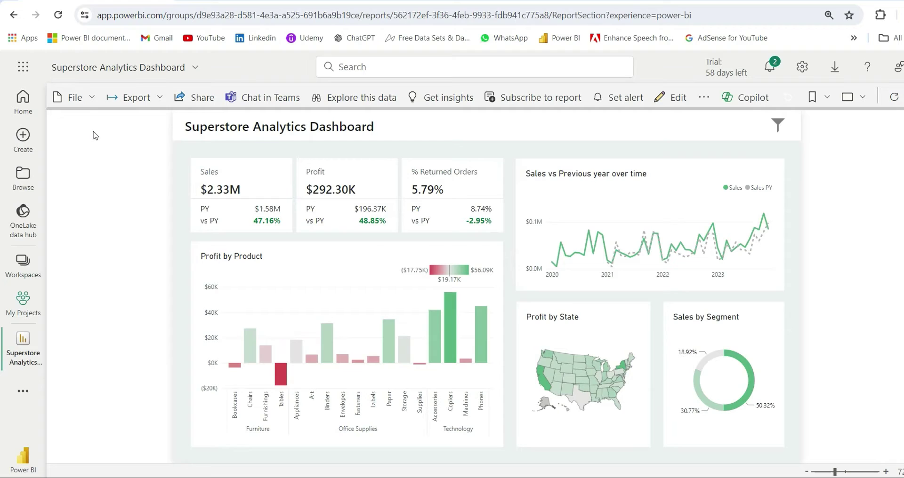
click(90, 98)
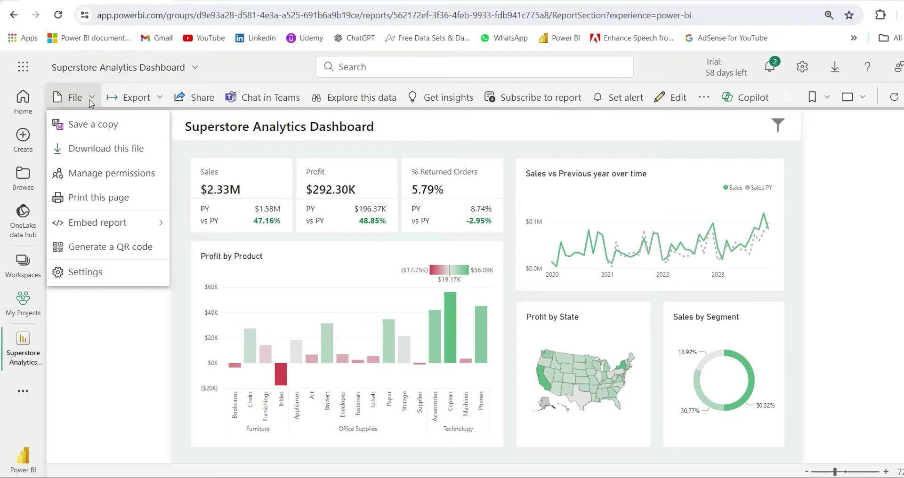
mouse_move(106, 225)
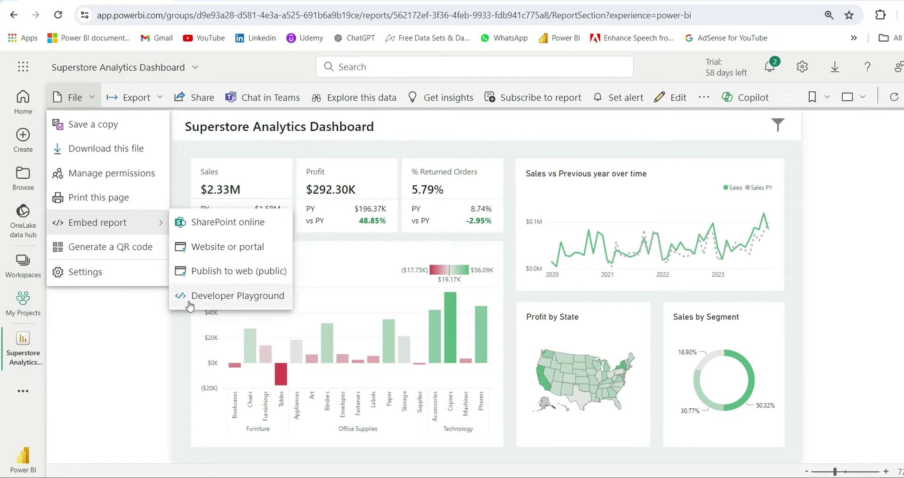
click(200, 281)
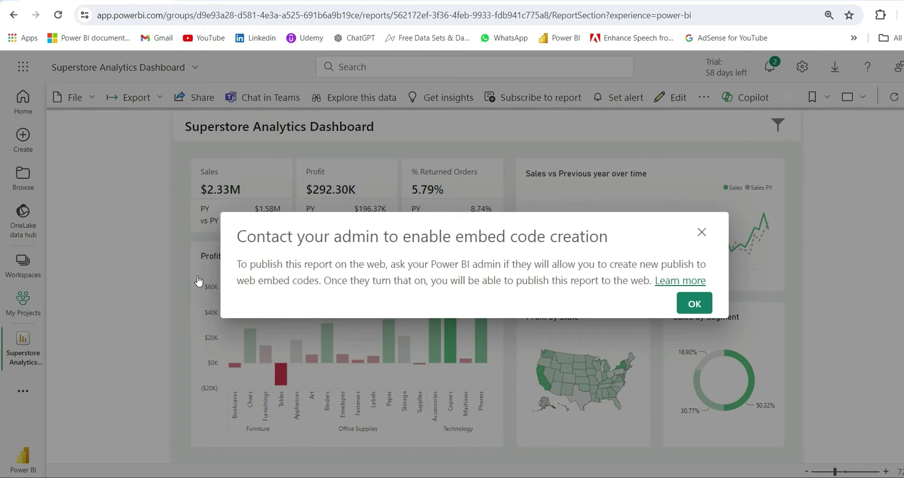
click(693, 303)
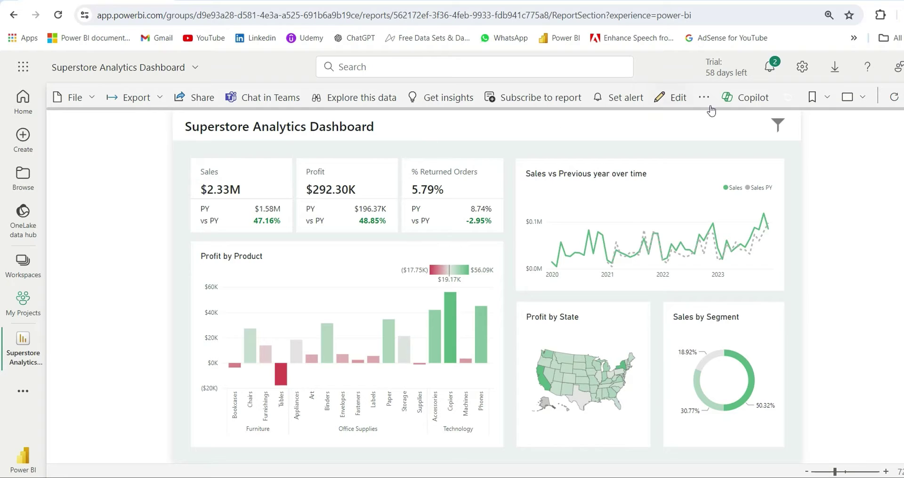
Go from the settings menu to the Admin portal's tenant settings.
click(803, 68)
scroll(809, 292, down, 3)
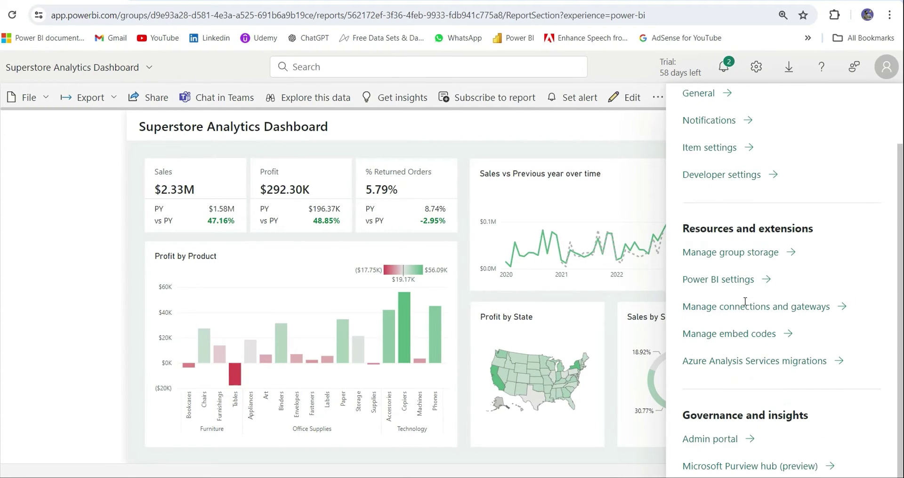
click(716, 446)
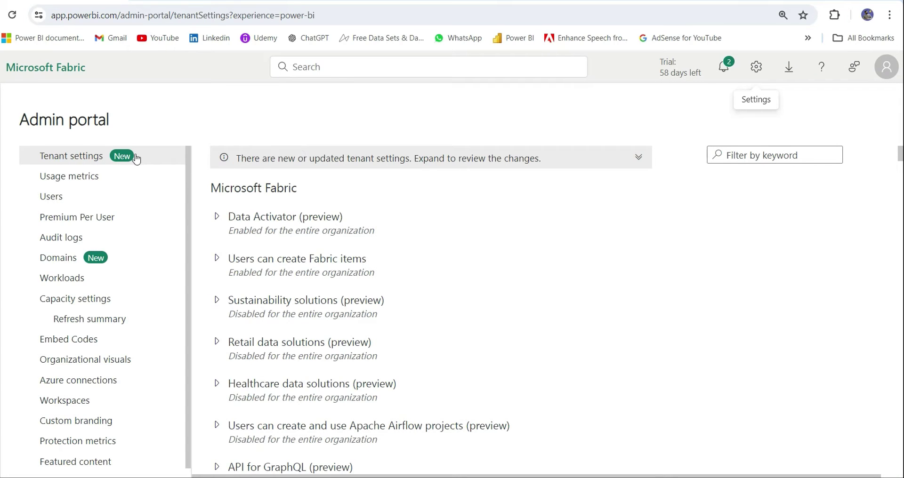
scroll(325, 313, down, 10)
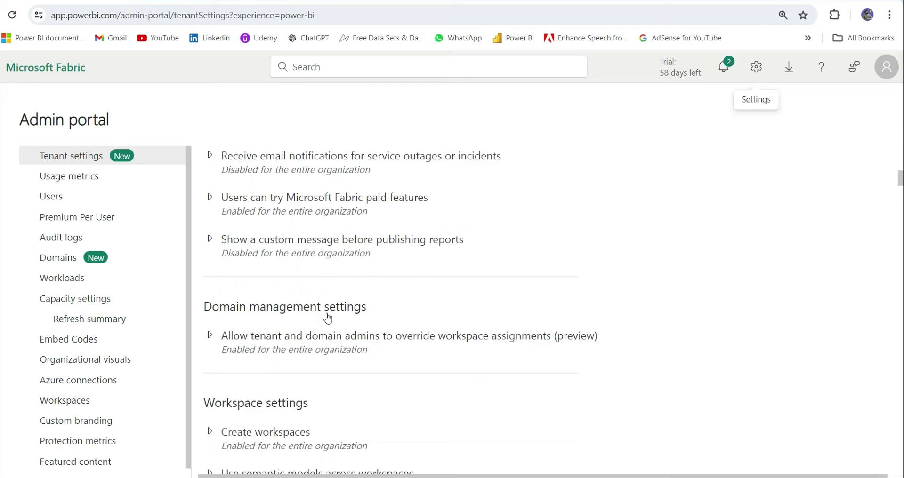
scroll(328, 319, down, 15)
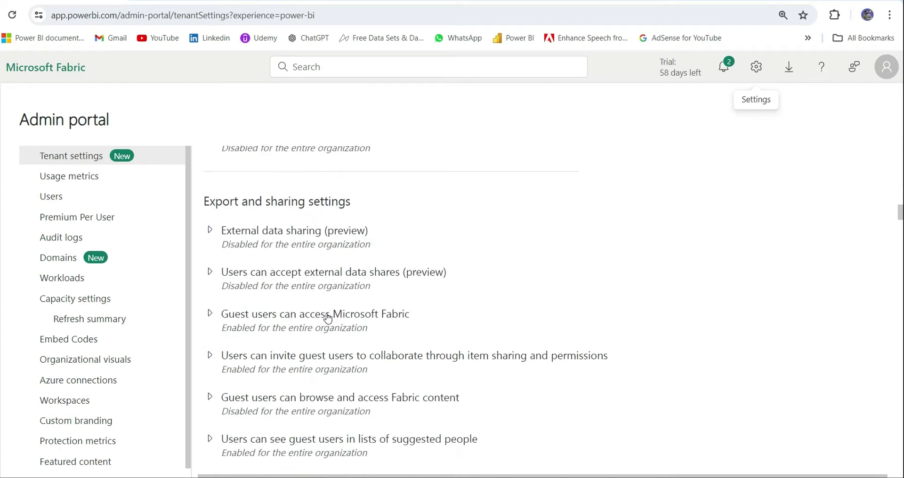
scroll(327, 317, down, 6)
scroll(327, 317, up, 6)
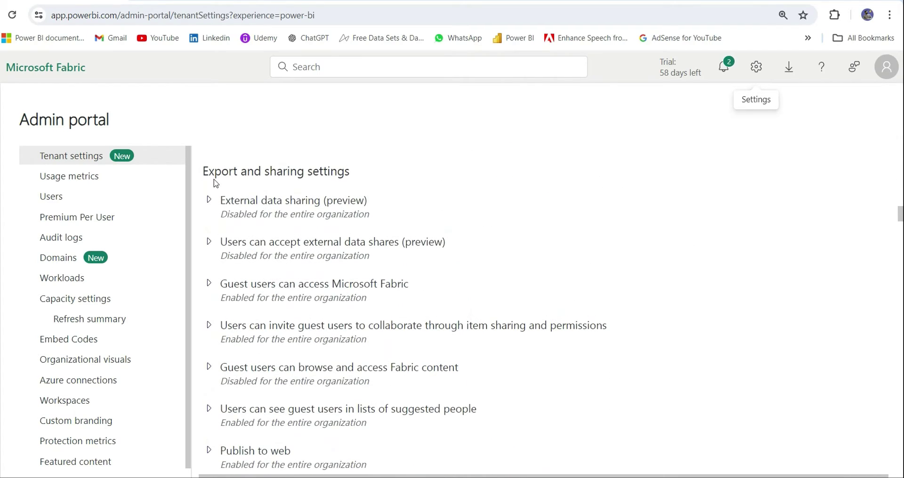
scroll(354, 314, down, 2)
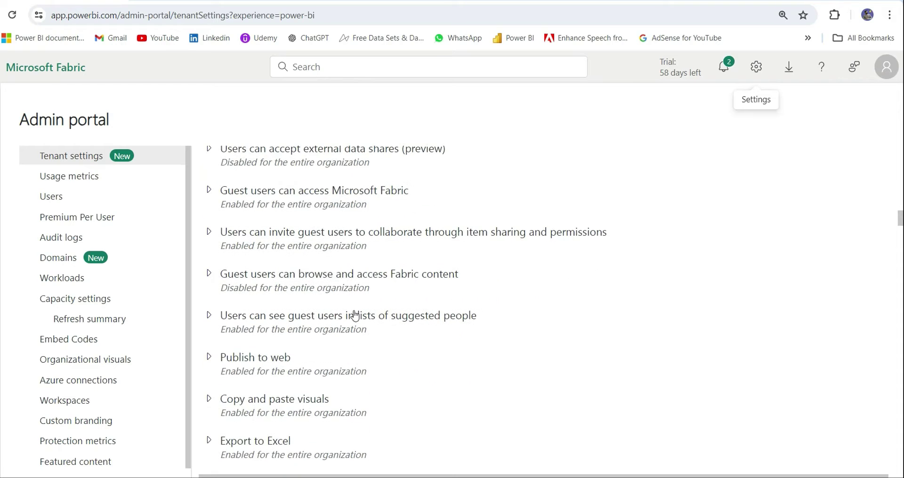
Enable Publish to web for the entire organization with new embed codes allowed, and apply.
click(211, 359)
scroll(345, 351, down, 5)
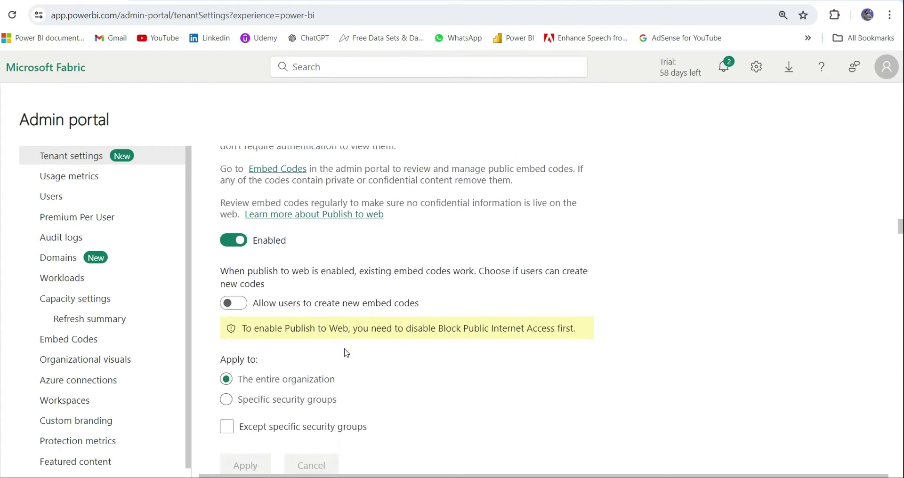
scroll(334, 358, up, 2)
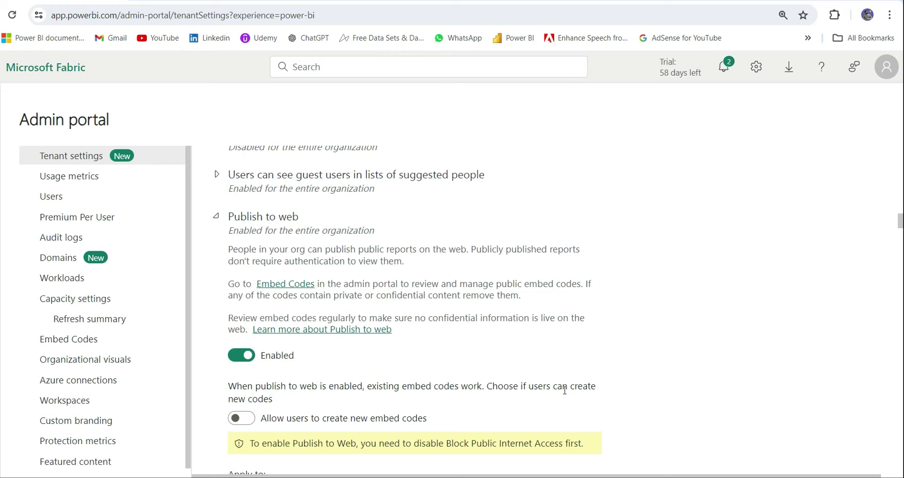
scroll(247, 347, down, 2)
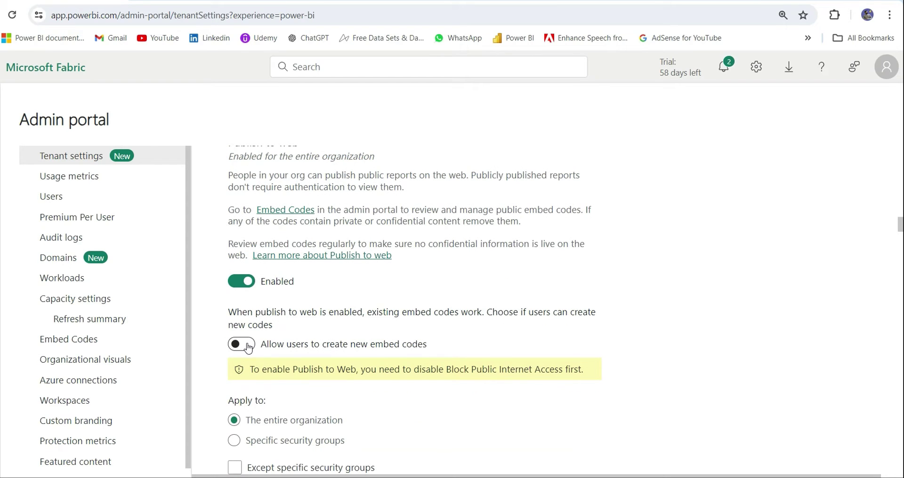
click(247, 346)
scroll(415, 356, down, 2)
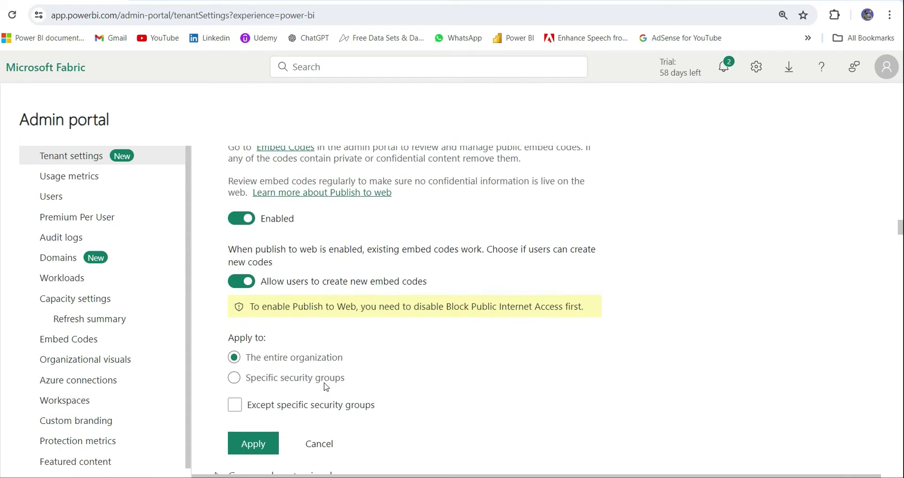
scroll(418, 357, down, 2)
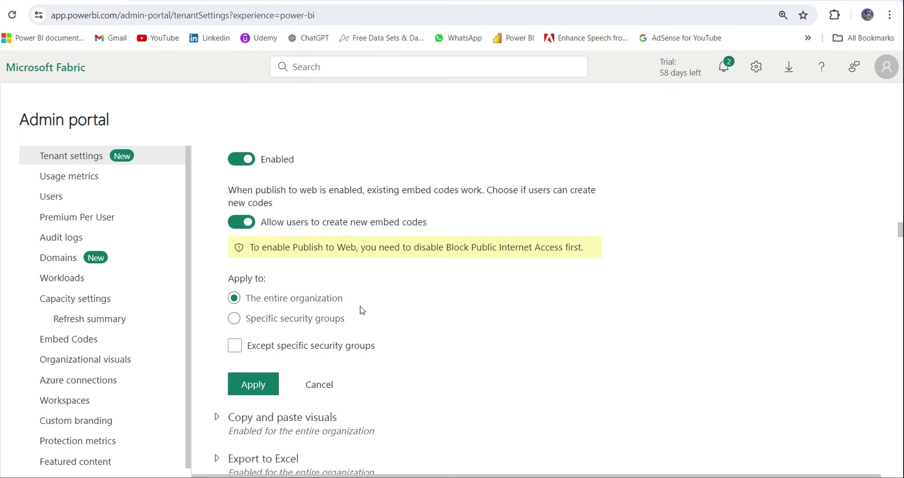
click(258, 386)
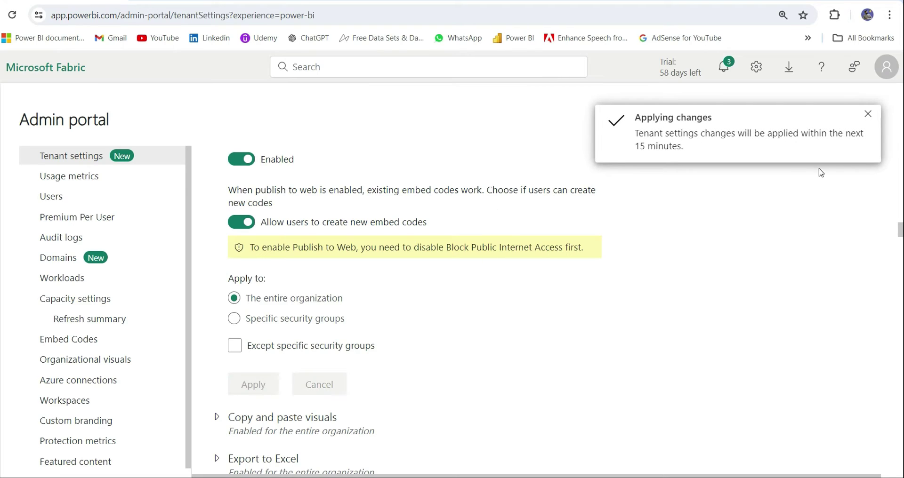
Reopen the Superstore Analytics Dashboard report and reload the page.
click(870, 117)
click(28, 346)
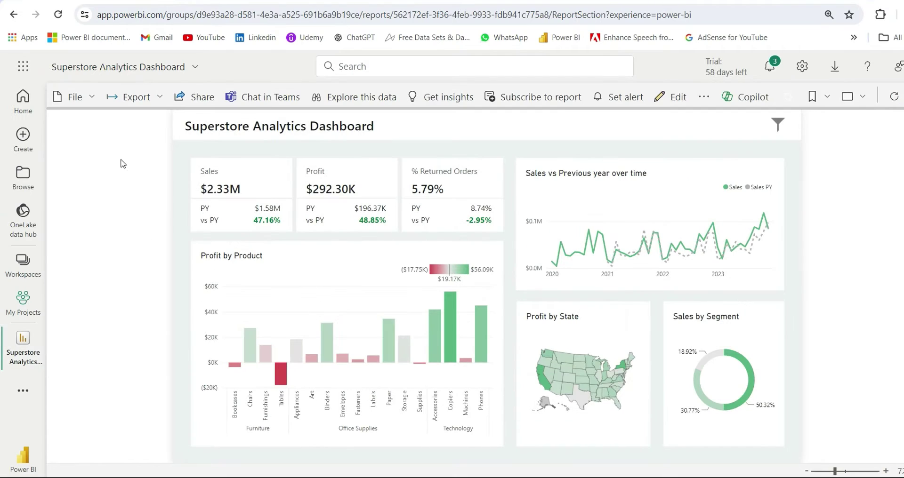
click(59, 15)
Publish the report to the web (public), continuing through the intro to create the embed code.
click(86, 99)
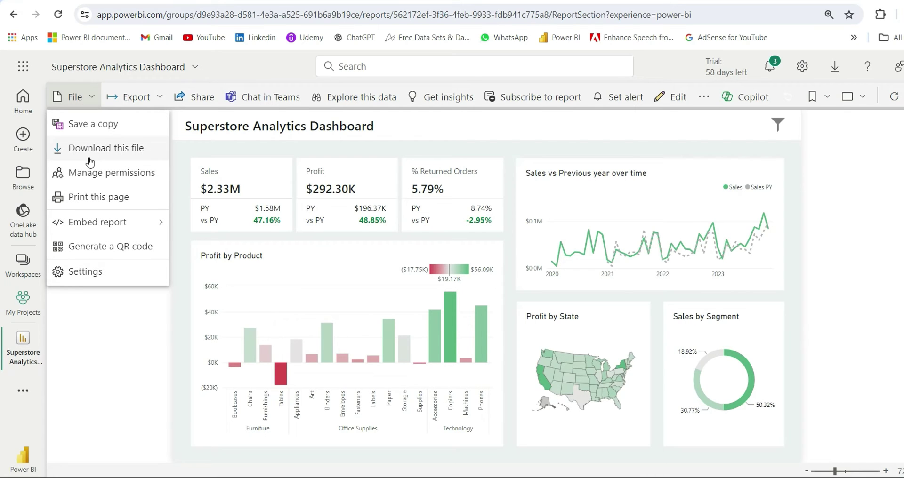
mouse_move(116, 224)
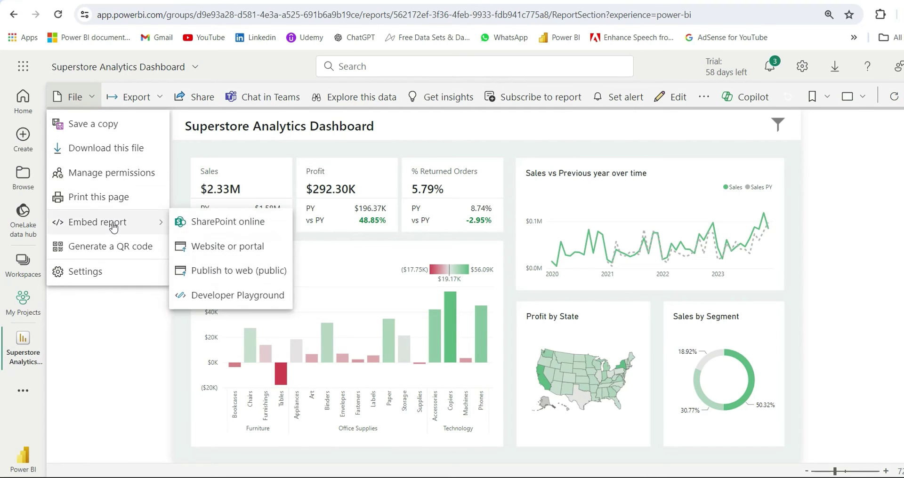
click(224, 273)
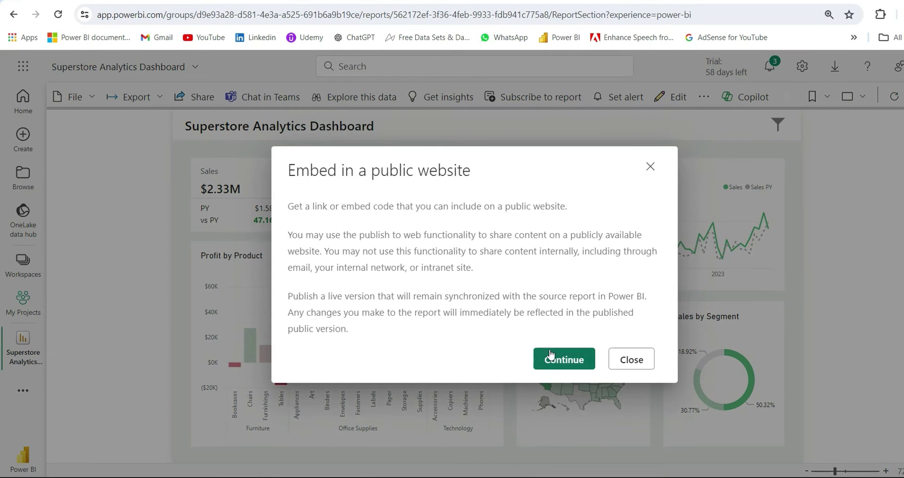
click(564, 364)
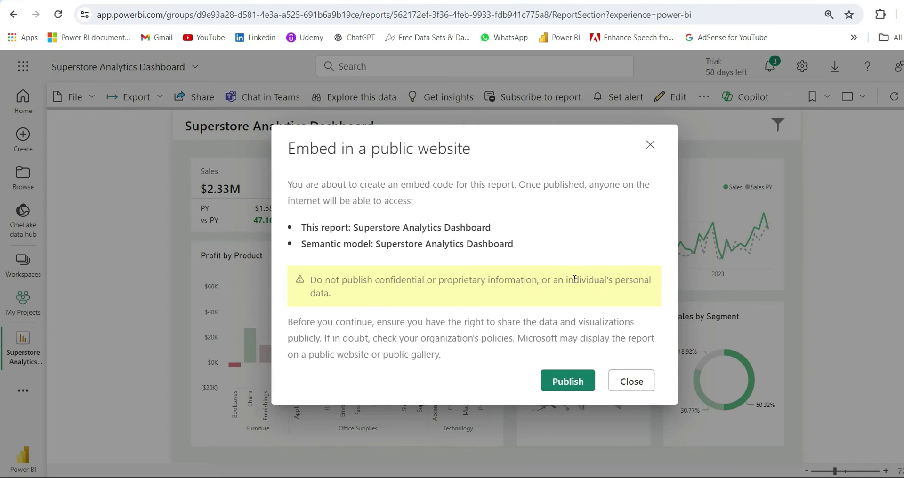
click(567, 382)
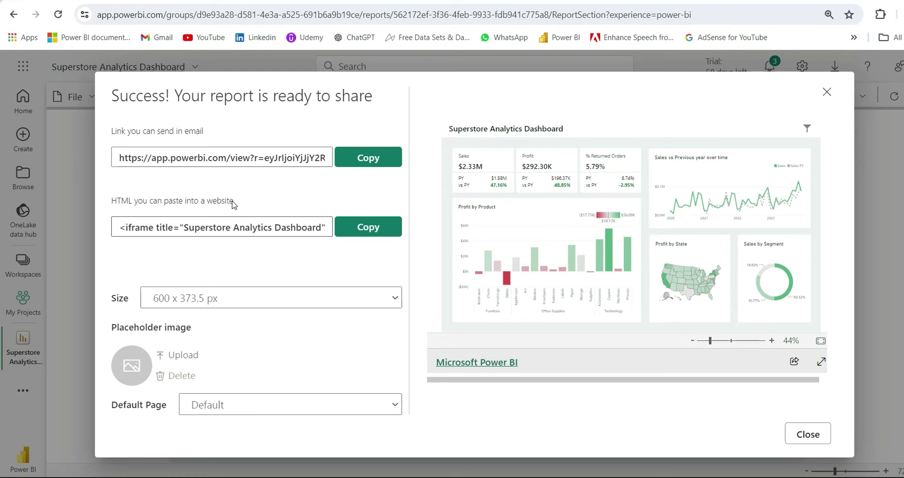
Copy the report's public link and open a new browser tab.
click(368, 161)
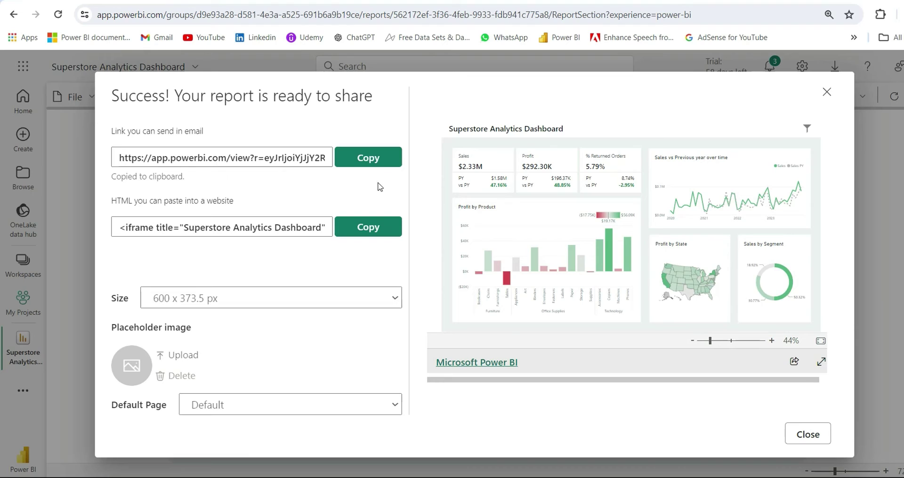
click(355, 1)
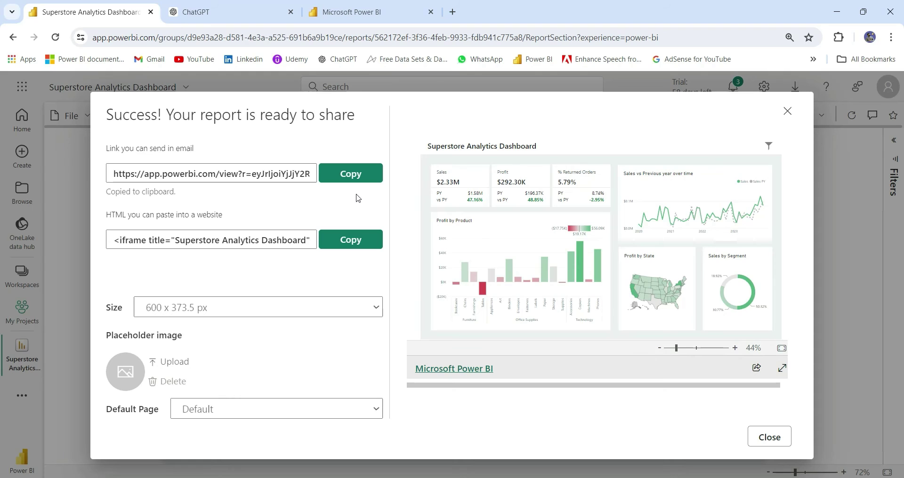
Delete the Superstore Analytics Dashboard embed code under Manage embed codes, then return to the public link tab.
click(769, 437)
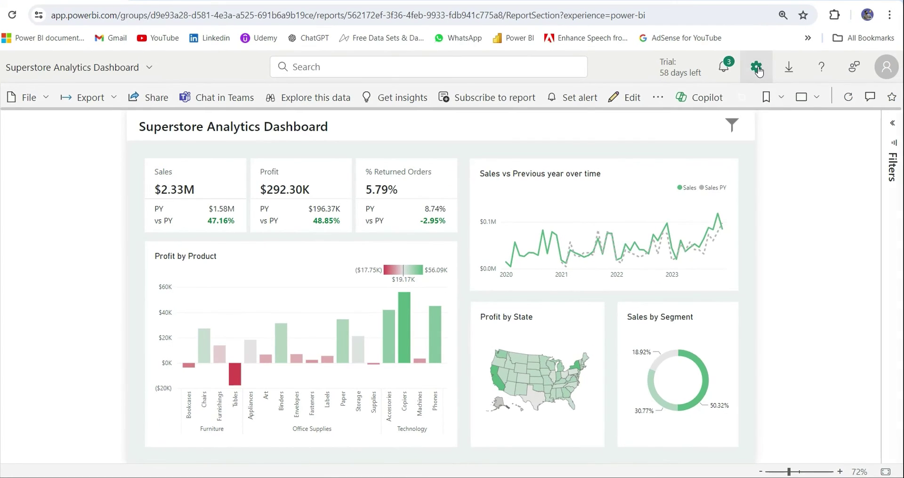
click(762, 83)
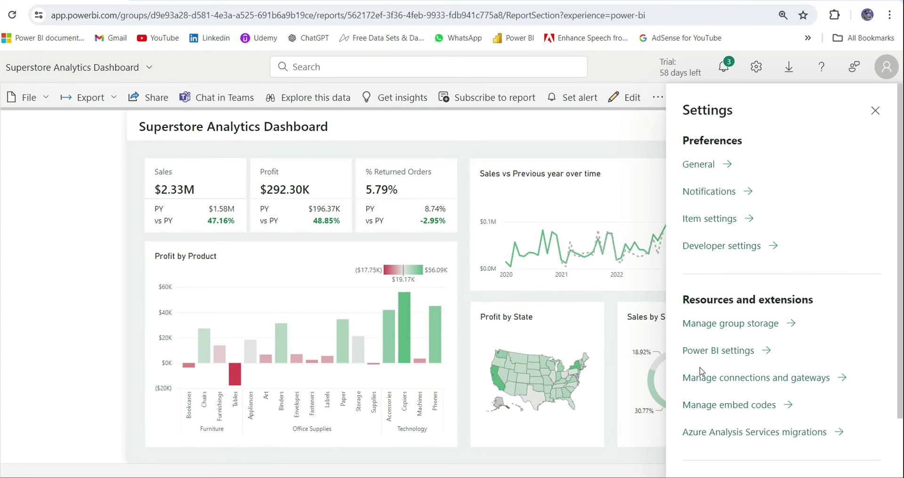
click(733, 411)
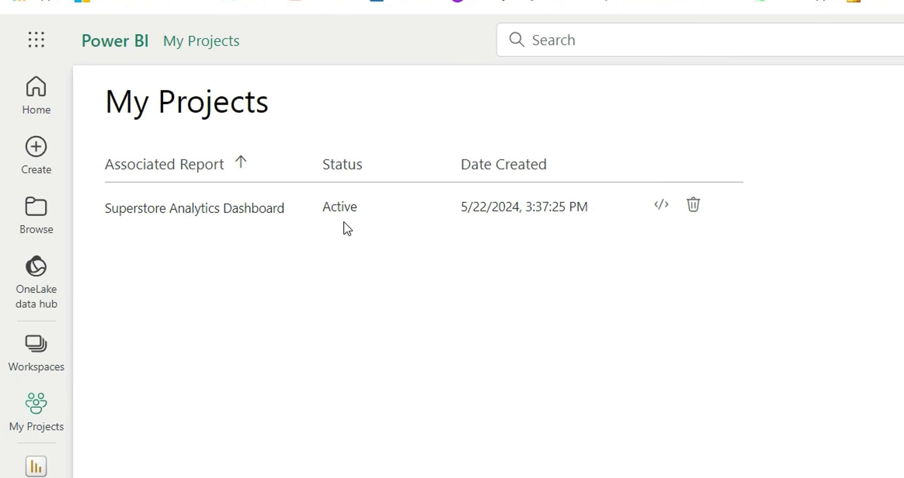
click(691, 210)
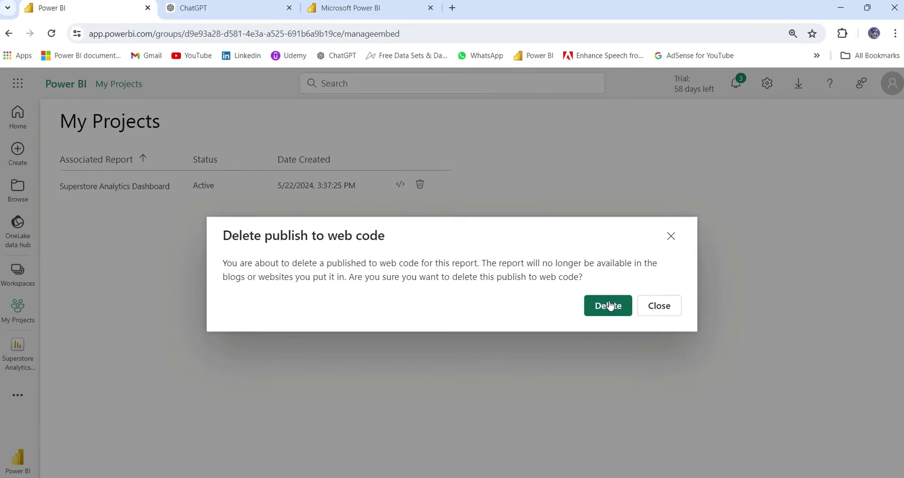
click(648, 276)
click(381, 10)
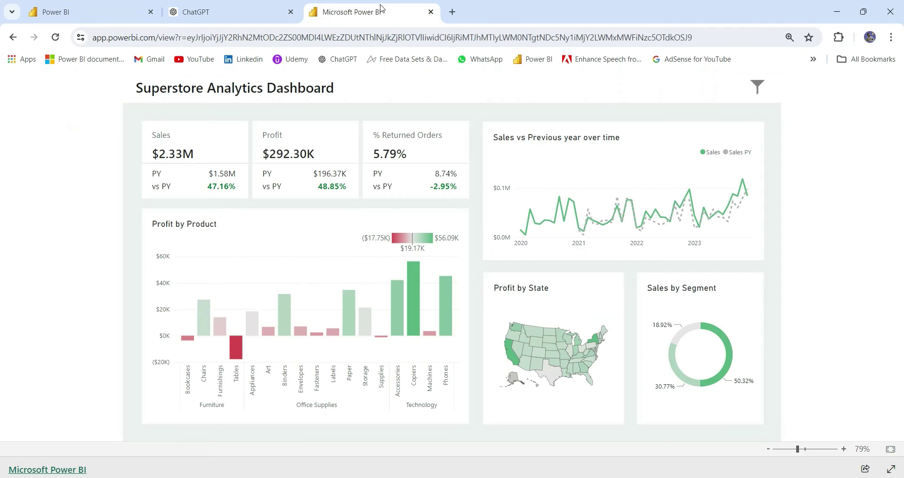
Reload the public link tab to verify it shows "This content isn't available".
click(55, 40)
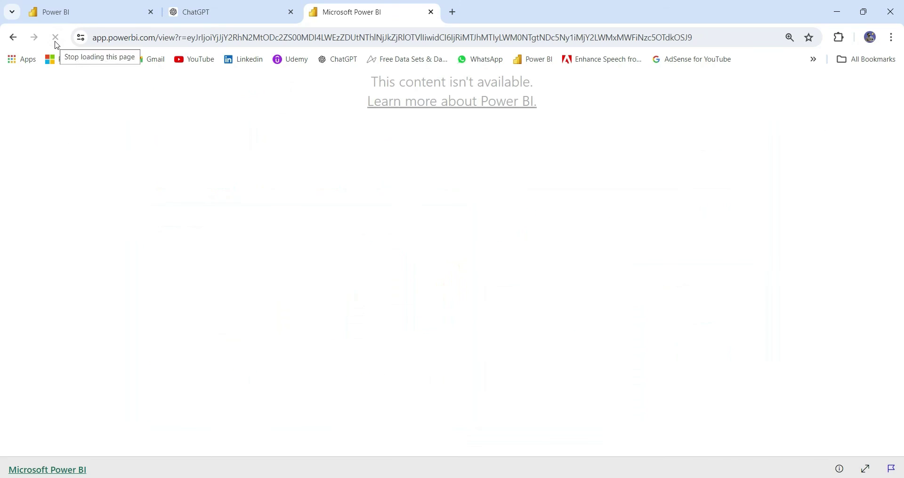